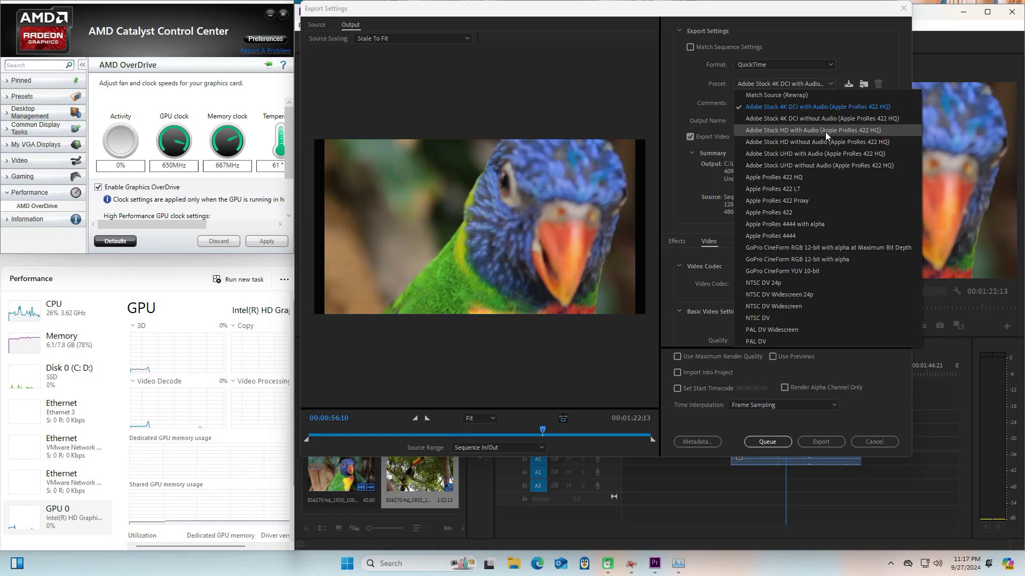
# Export with the Adobe Stock HD with Audio preset, replacing the existing output file
pyautogui.click(825, 132)
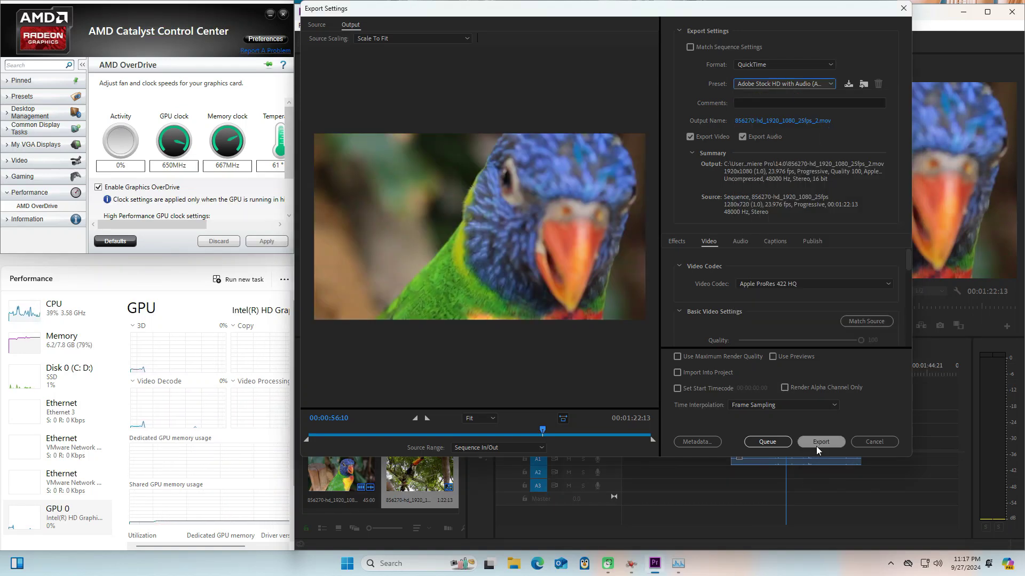
pyautogui.click(816, 444)
pyautogui.click(664, 247)
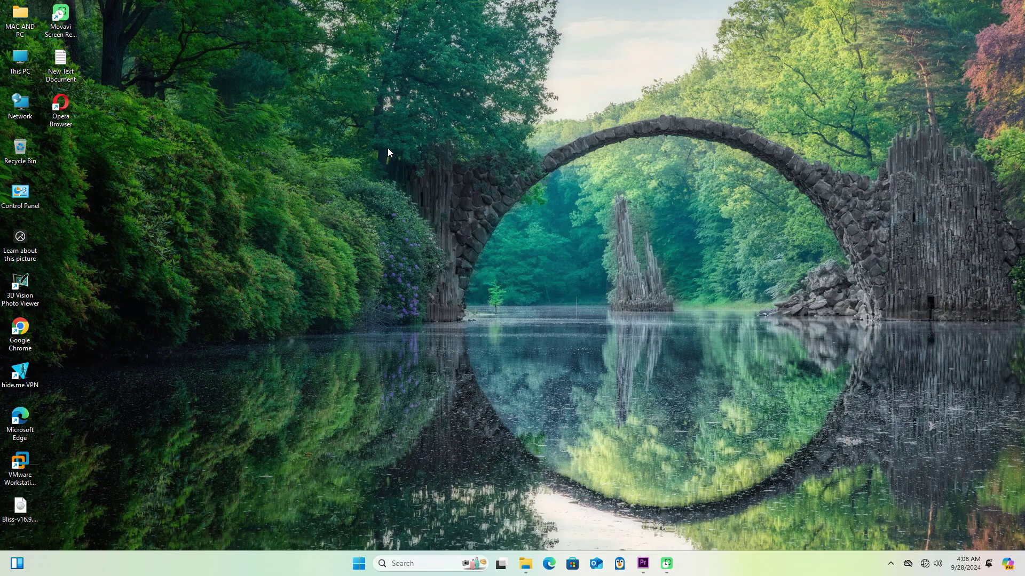
# Go from the desktop's Display settings to the Windows Graphics settings page
pyautogui.rightClick(389, 152)
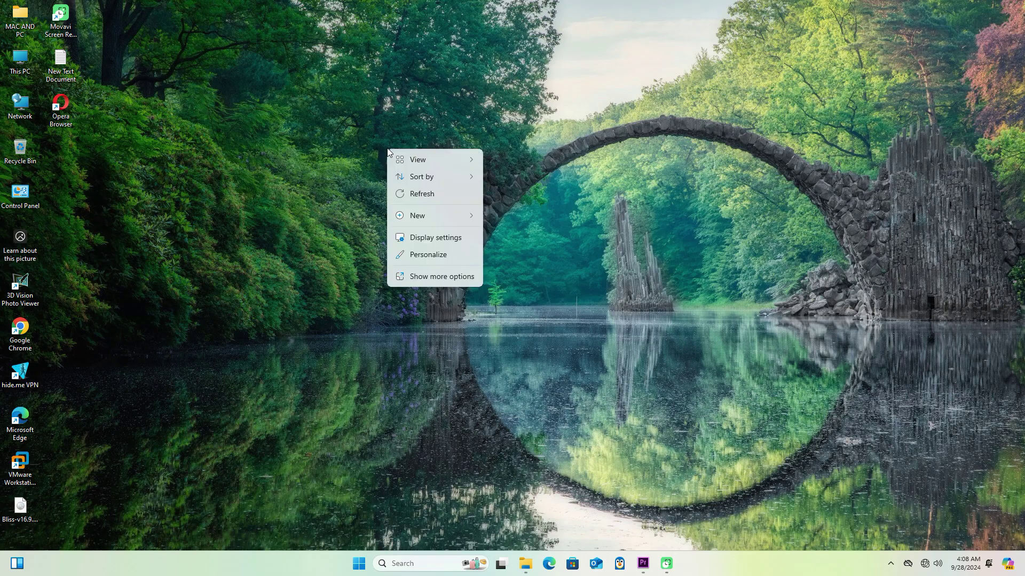
pyautogui.click(419, 238)
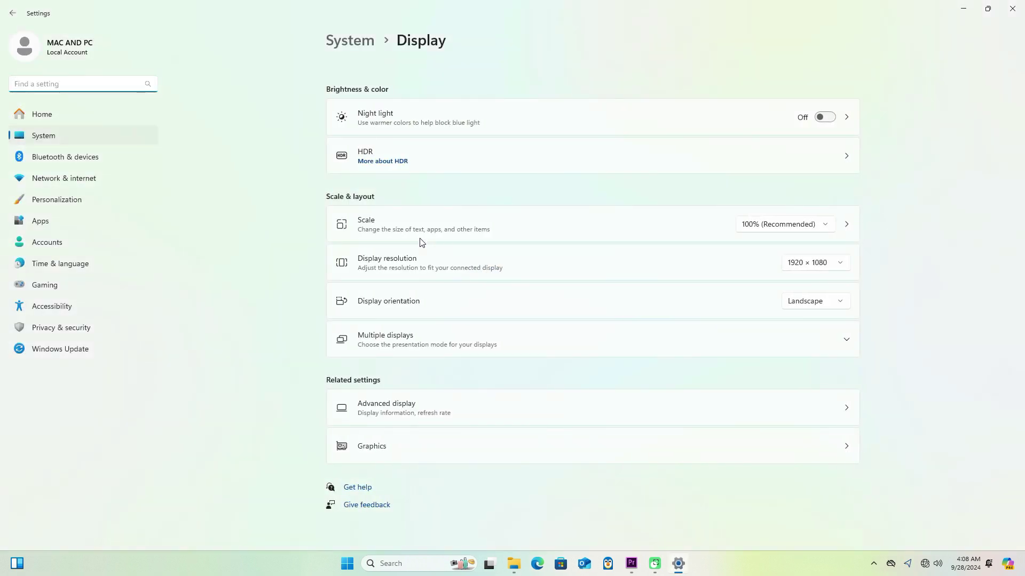
pyautogui.click(412, 448)
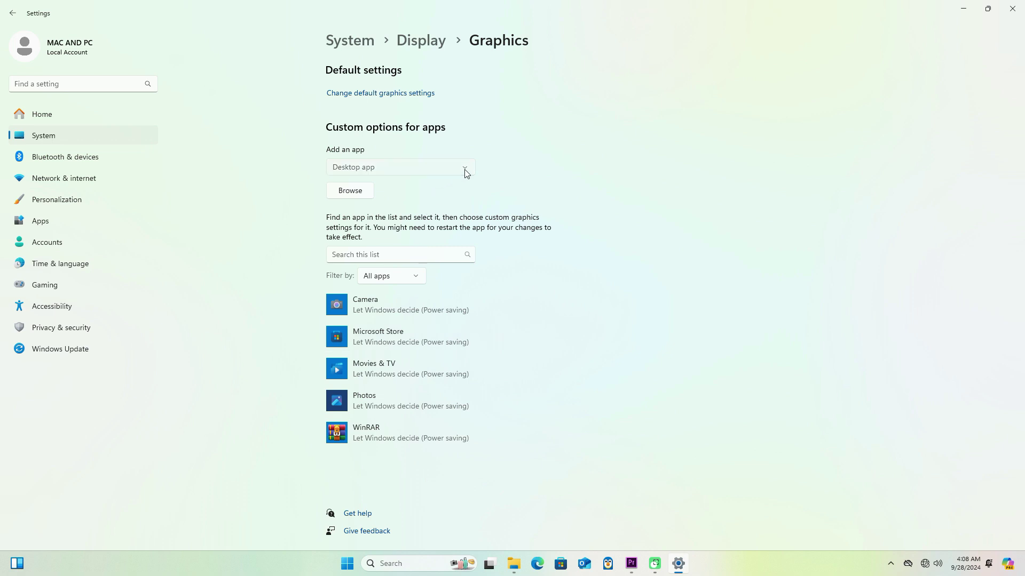
# Browse to C:\Program Files\Adobe\Adobe Premiere Pro 2020 and select the Adobe Premiere Pro program file
pyautogui.click(353, 196)
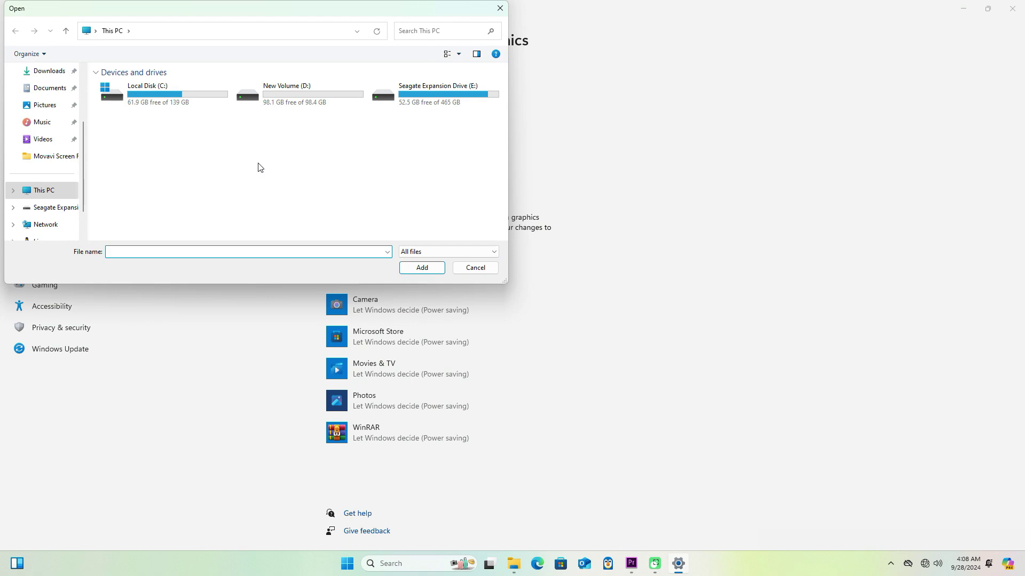
pyautogui.doubleClick(137, 102)
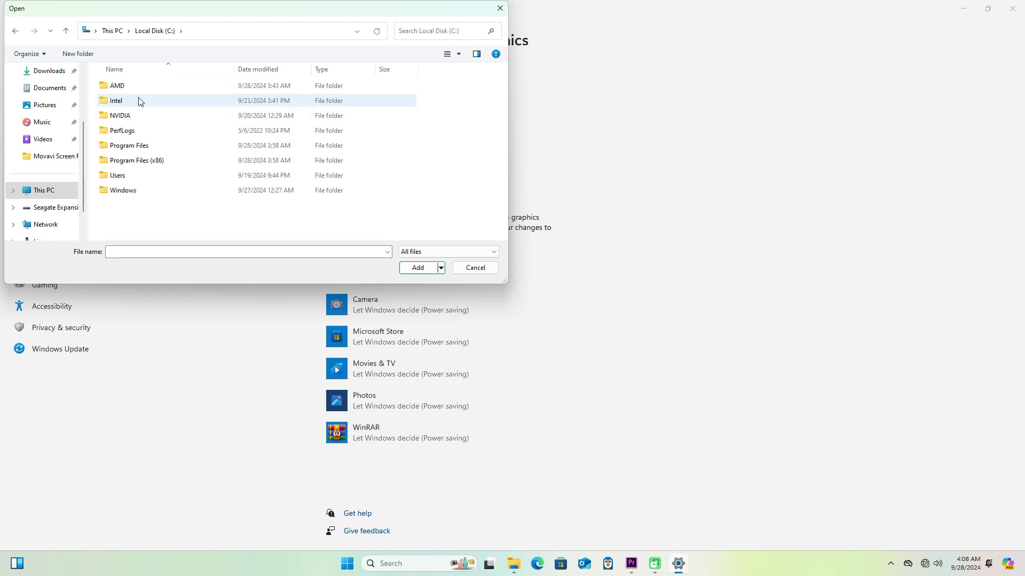
pyautogui.doubleClick(137, 146)
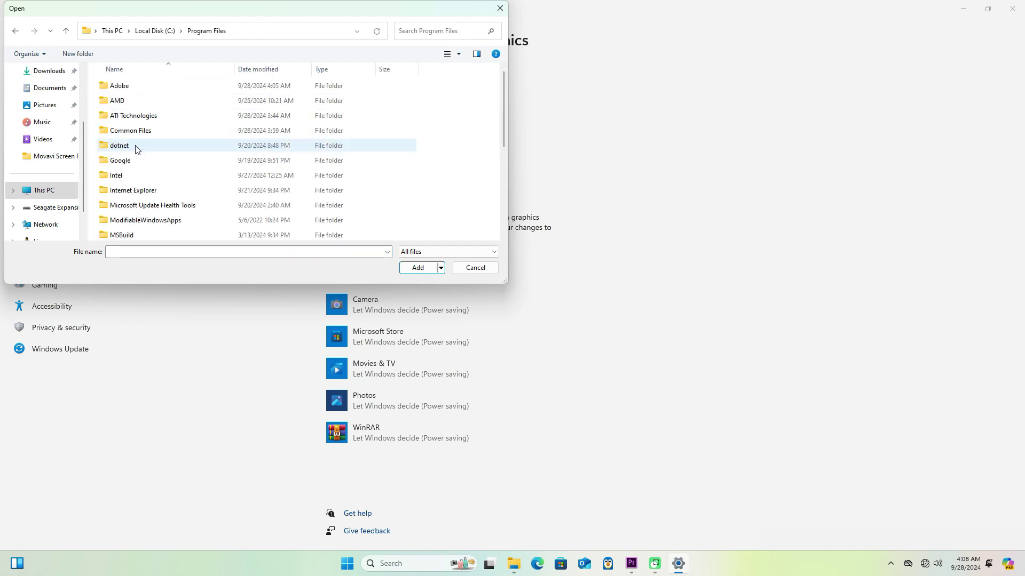
pyautogui.doubleClick(130, 91)
pyautogui.doubleClick(131, 90)
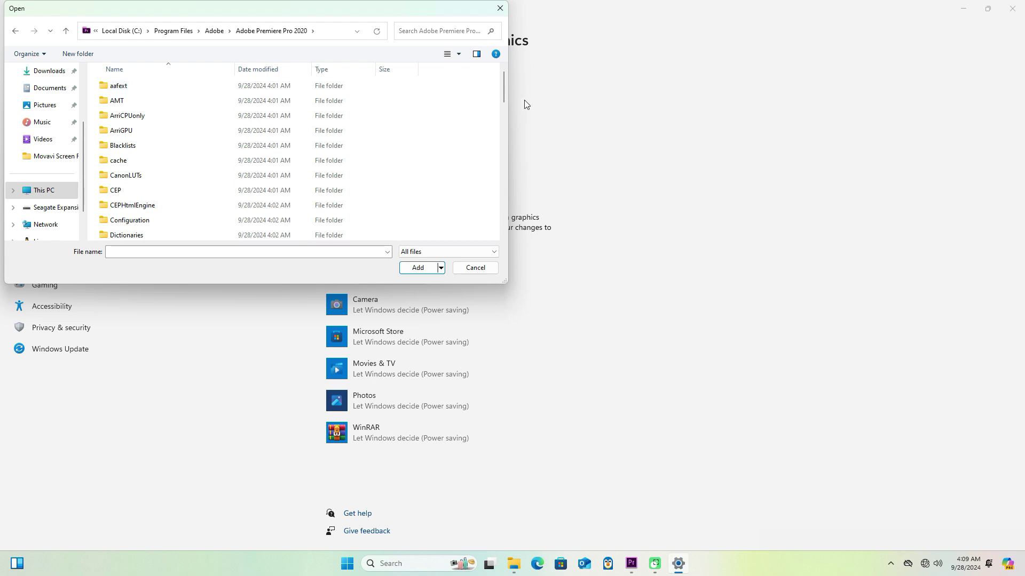
pyautogui.moveTo(504, 95); pyautogui.dragTo(488, 211)
pyautogui.click(147, 90)
# Add Adobe Premiere Pro 2020 and save its preference as High performance (AMD Radeon HD 6450)
pyautogui.click(418, 267)
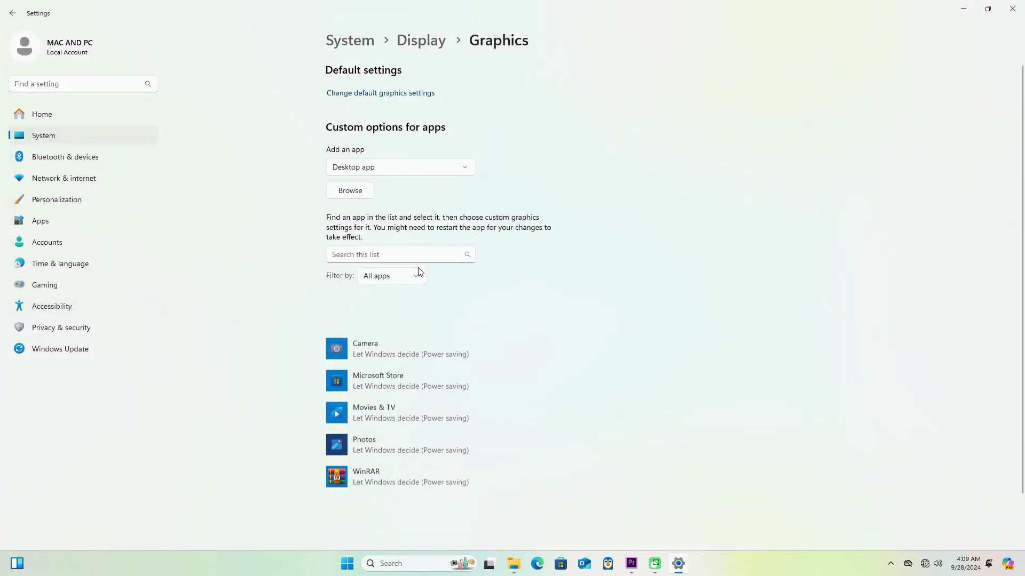
pyautogui.click(483, 291)
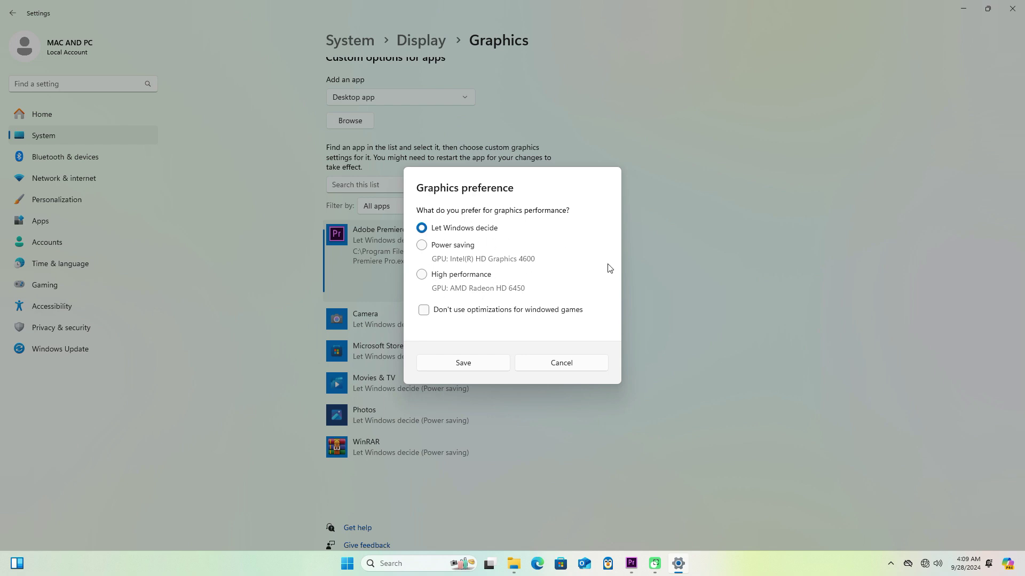
pyautogui.click(422, 275)
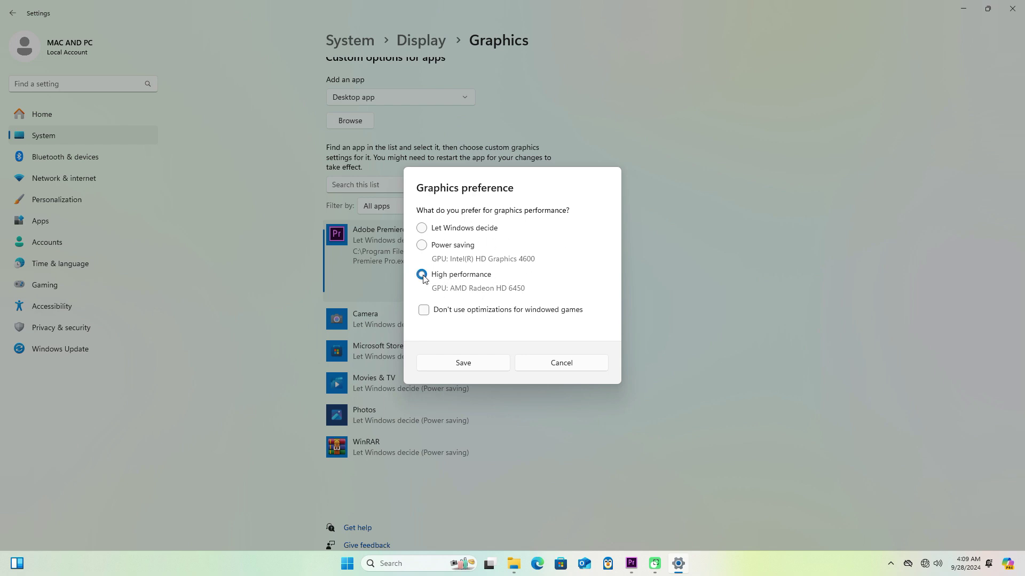
pyautogui.click(472, 362)
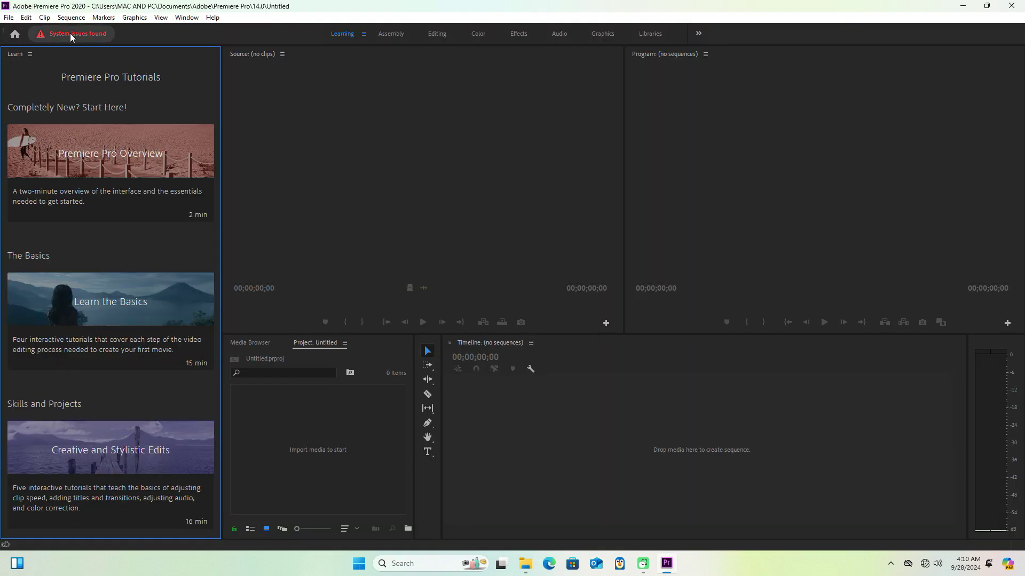
pyautogui.click(71, 17)
pyautogui.moveTo(22, 21)
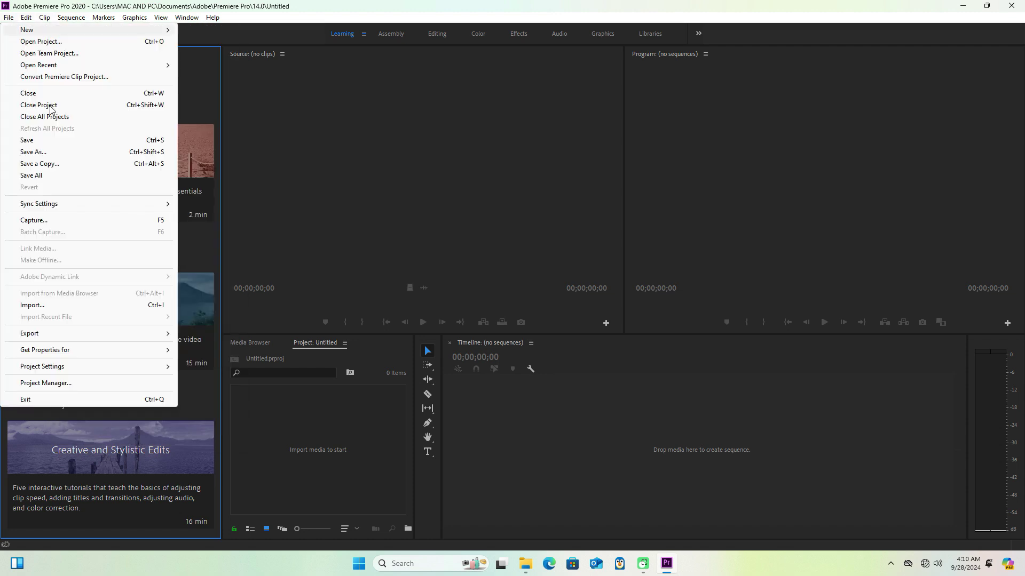
pyautogui.moveTo(117, 369)
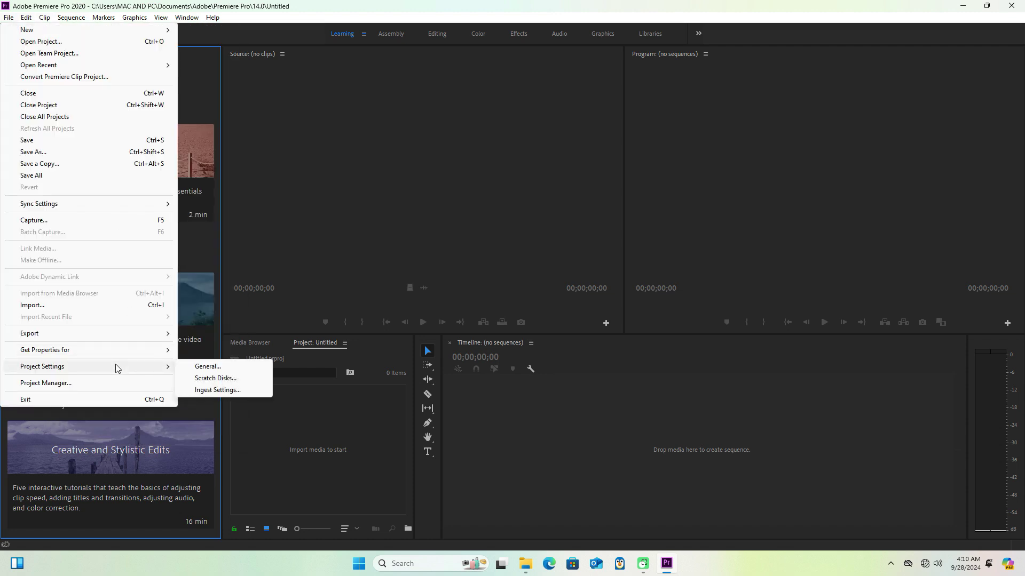
pyautogui.click(212, 369)
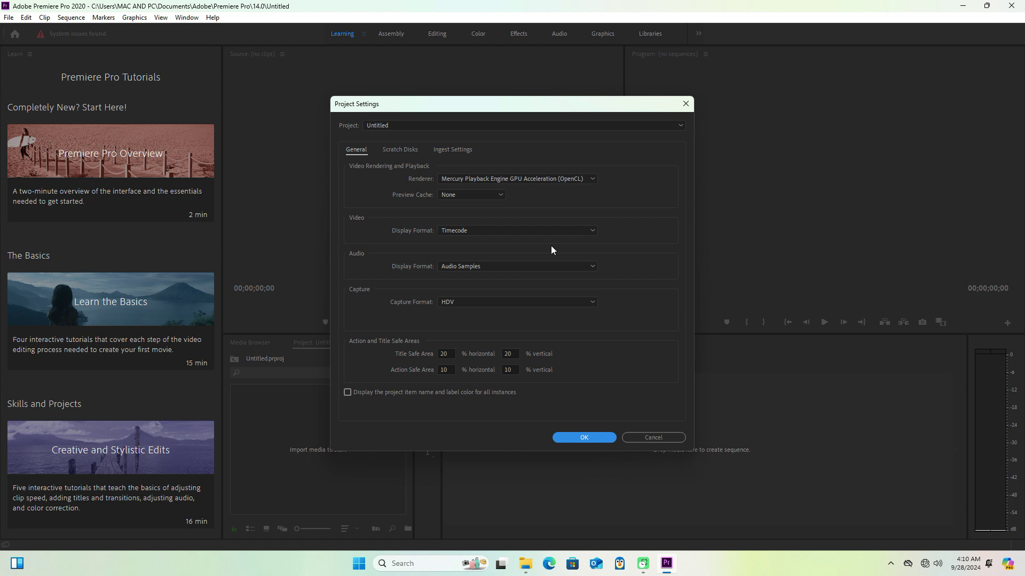
pyautogui.click(575, 181)
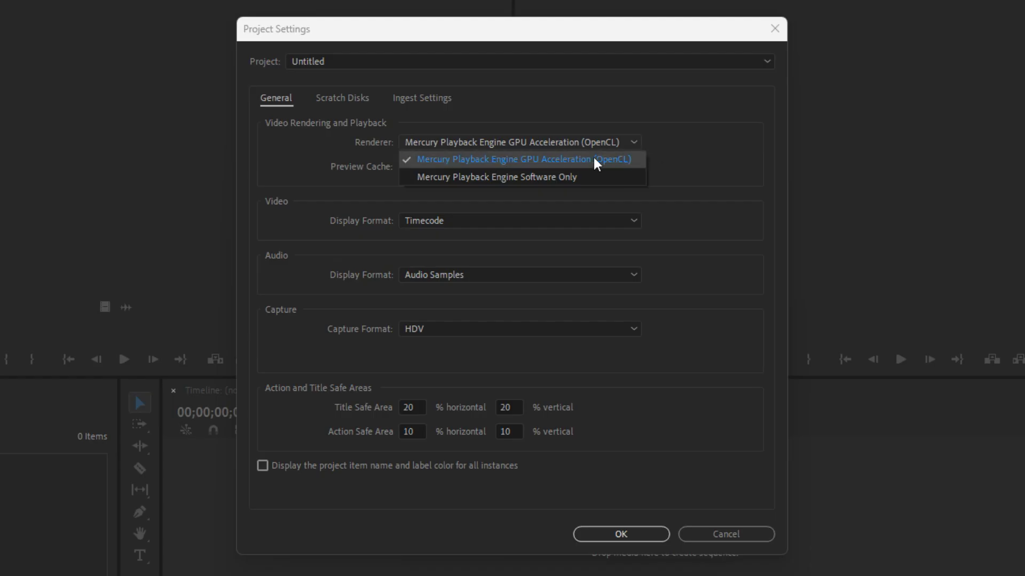
pyautogui.click(704, 150)
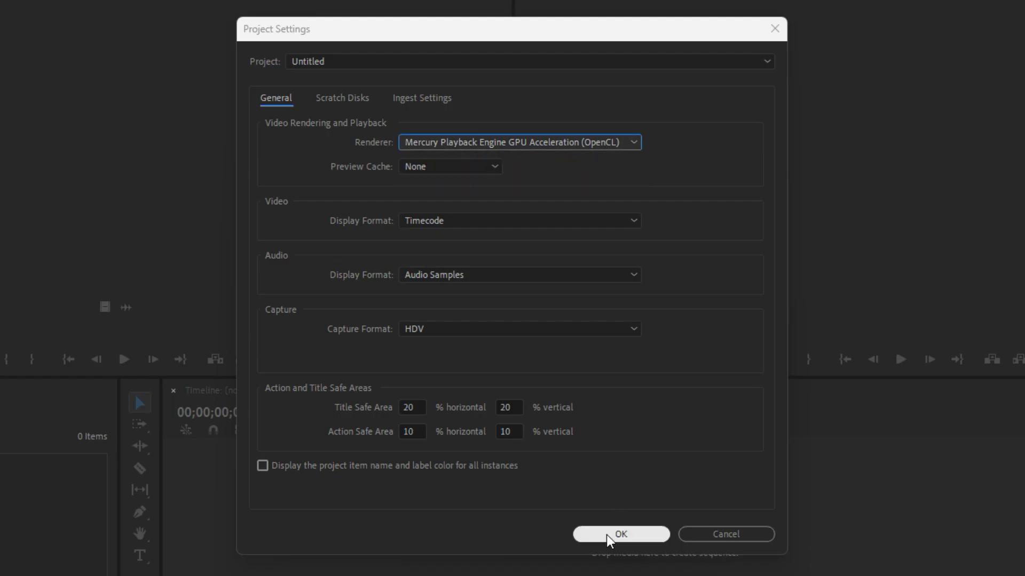
pyautogui.click(606, 534)
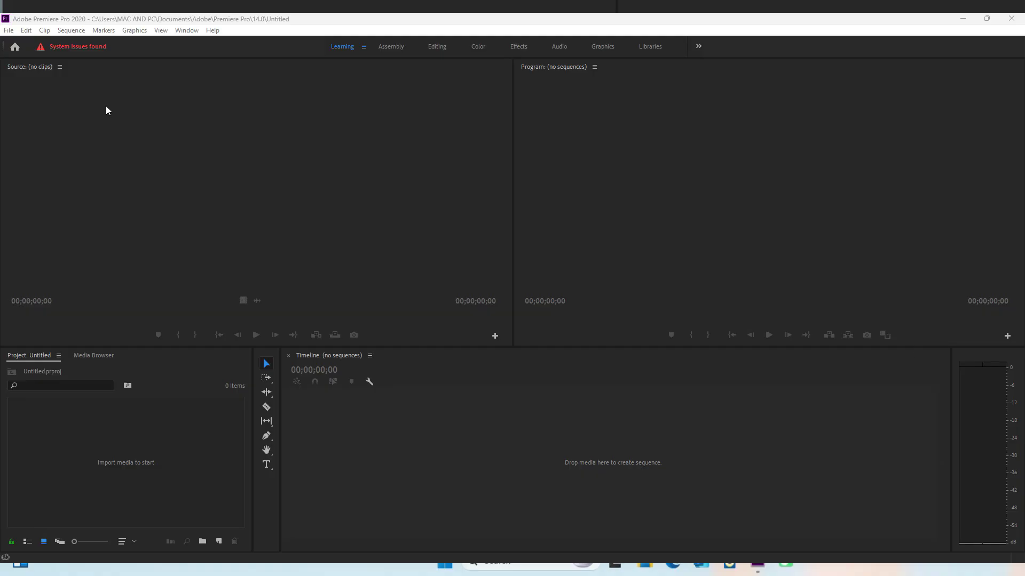
# In Preferences > Memory, reserve 2 GB of RAM for other applications and apply
pyautogui.click(26, 31)
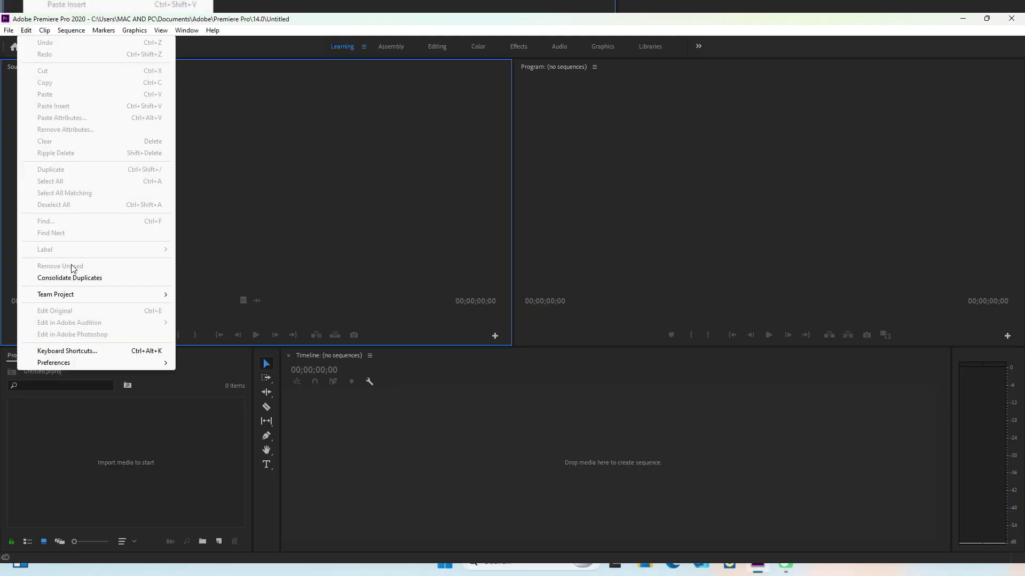
pyautogui.moveTo(154, 362)
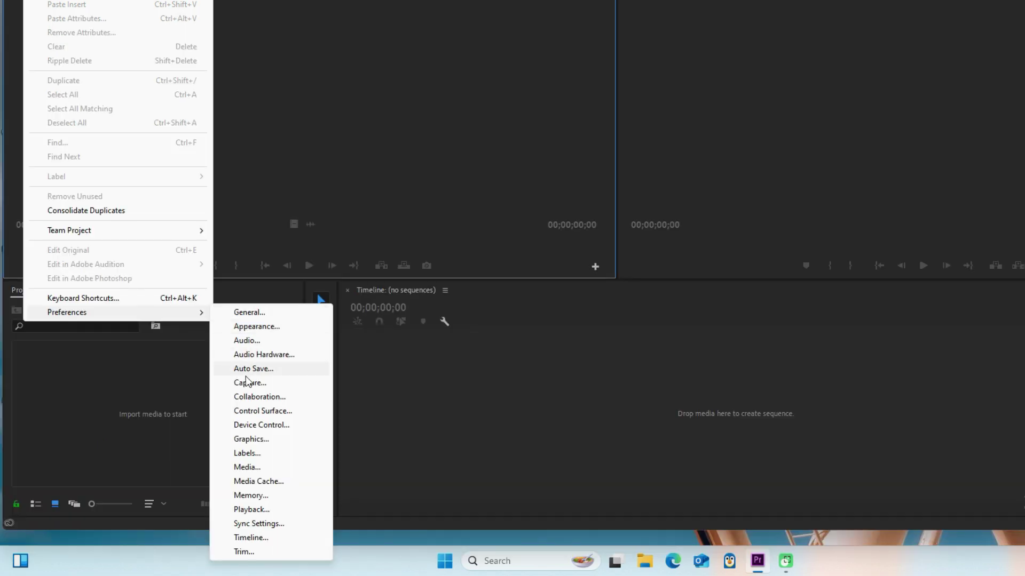
pyautogui.click(258, 500)
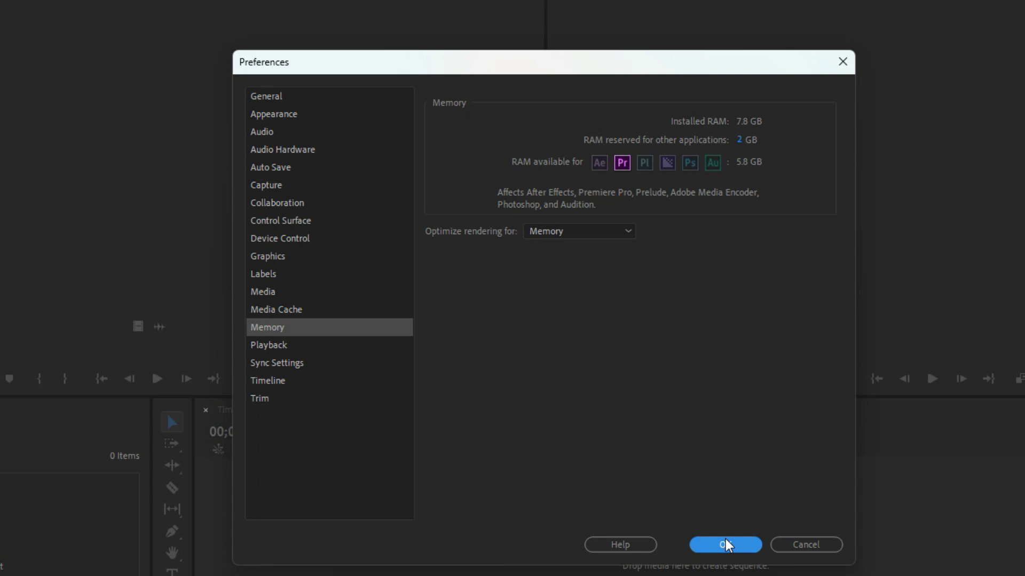
pyautogui.click(726, 543)
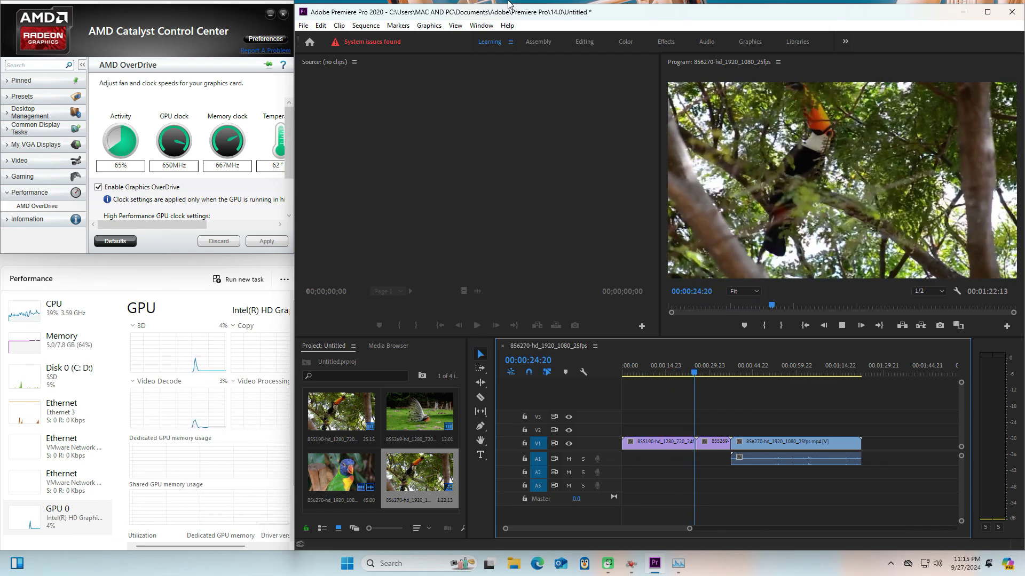
# Open File > Export > Media, pick the Adobe Stock HD with Audio preset, and start the export
pyautogui.click(302, 25)
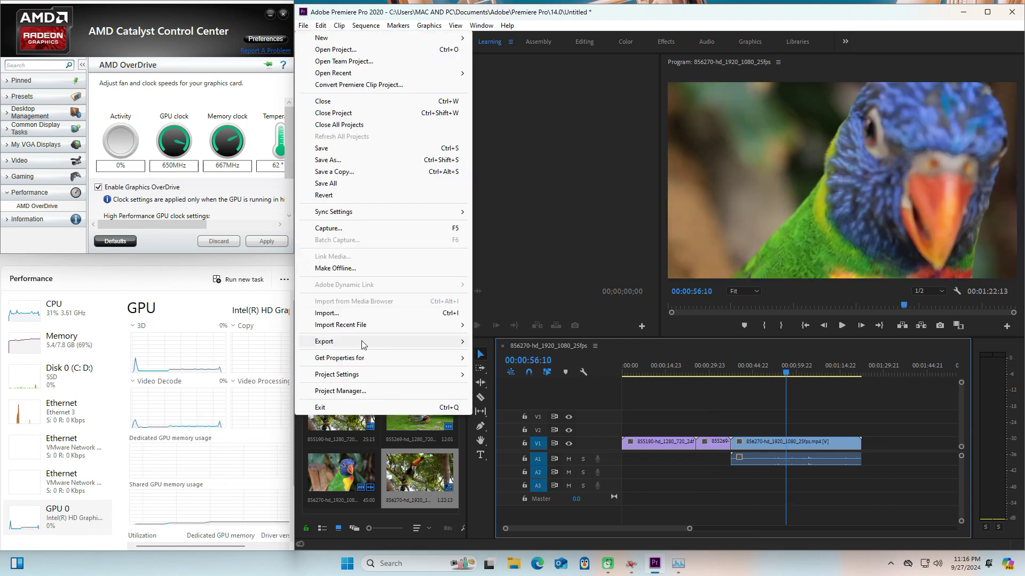
pyautogui.moveTo(331, 342)
pyautogui.click(505, 343)
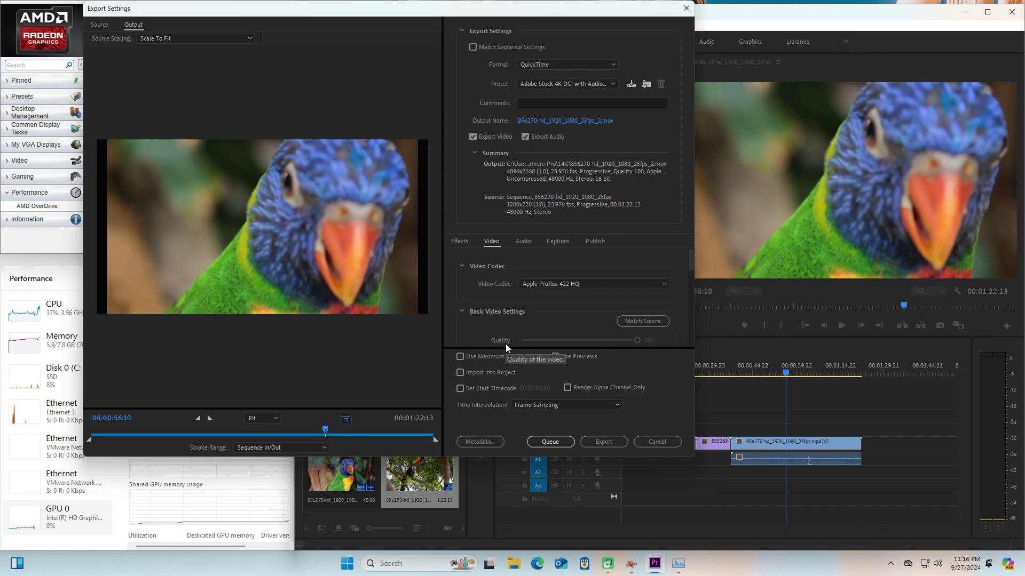
pyautogui.moveTo(600, 8); pyautogui.dragTo(818, 8)
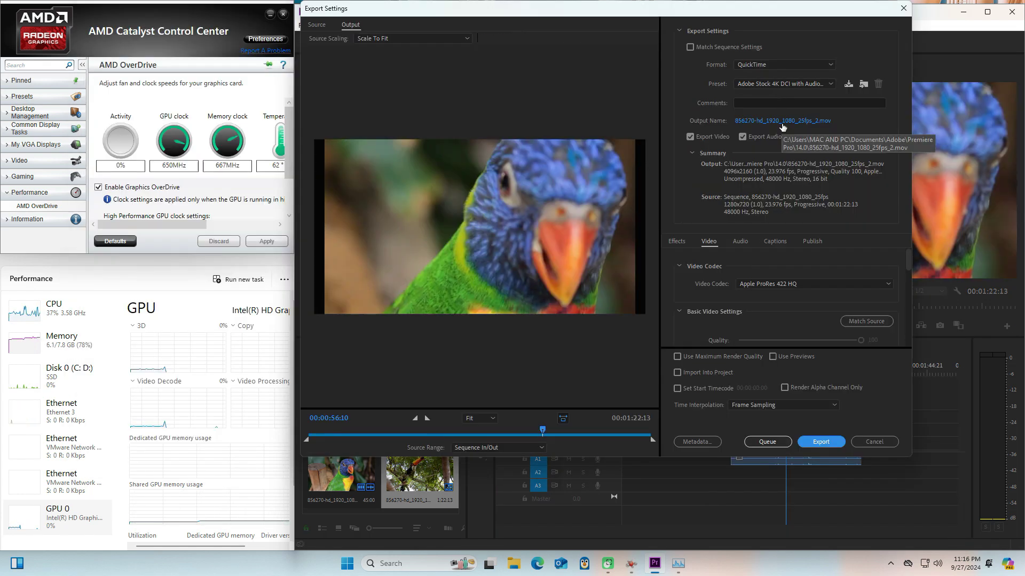
pyautogui.click(821, 85)
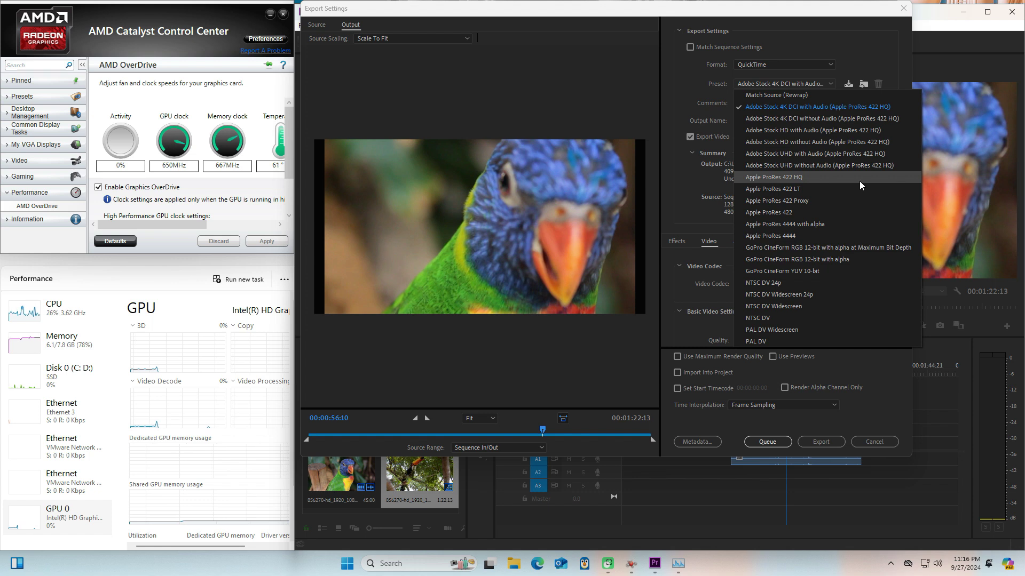
pyautogui.click(825, 132)
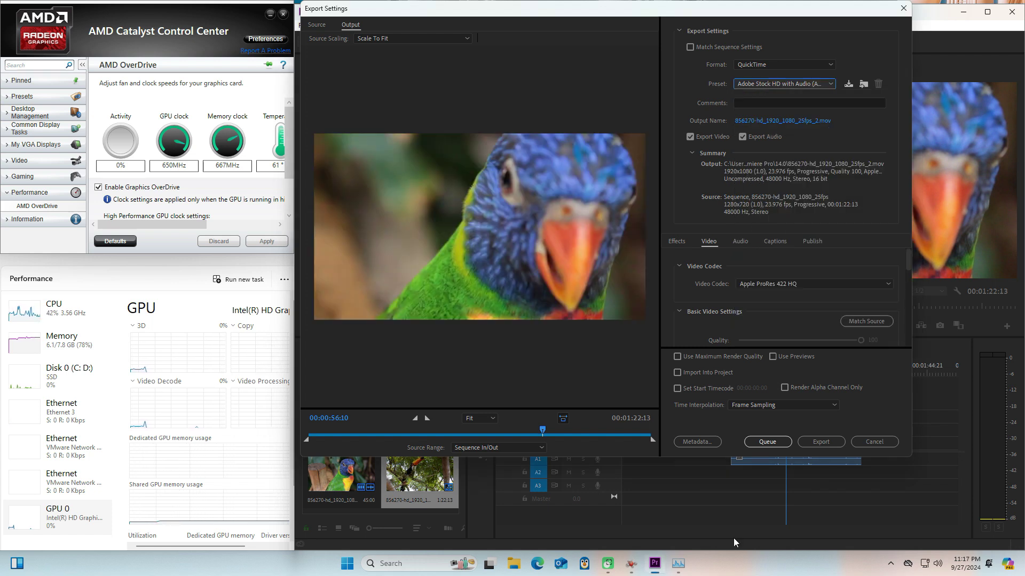
pyautogui.click(816, 444)
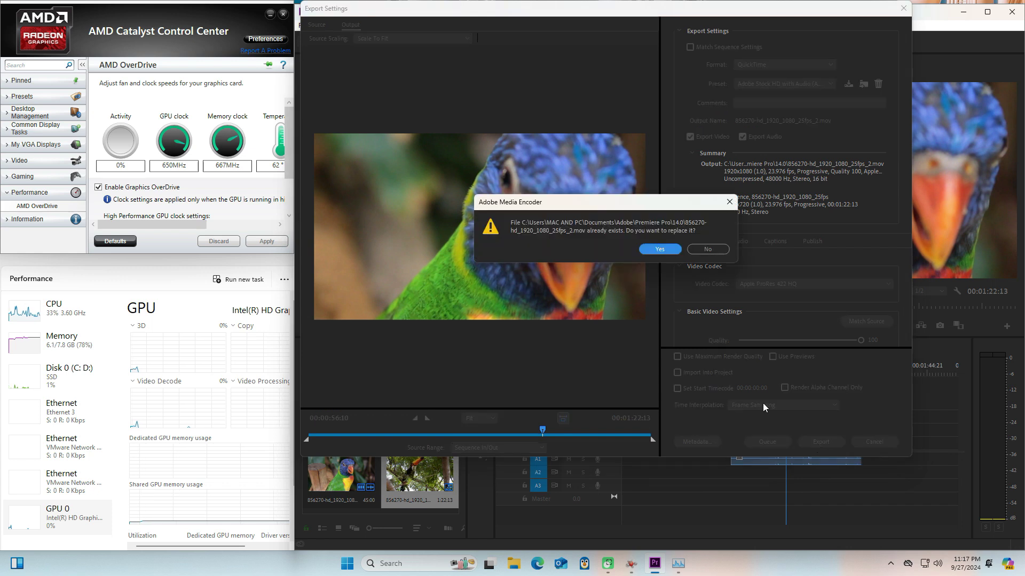
# Confirm replacing 856270-hd_1920_1080_25fps_2.mov so encoding begins
pyautogui.click(662, 249)
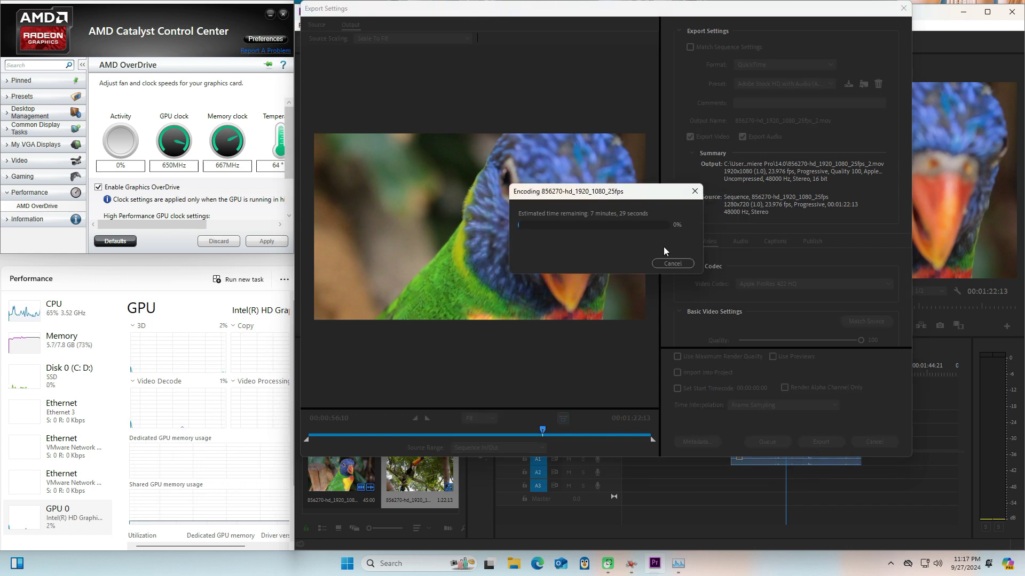